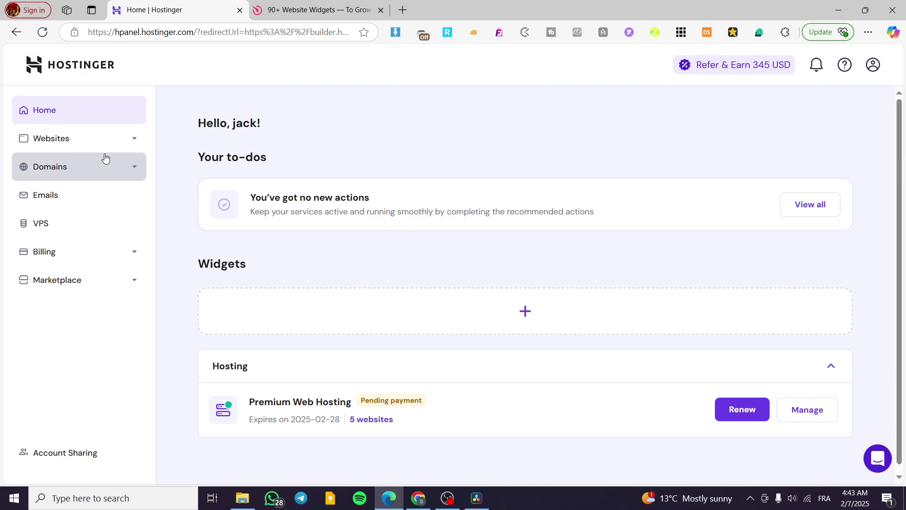
Step: Open the websites list and start editing the first website, the blick temporary-domain site under Premium Web Hosting
left_click(71, 139)
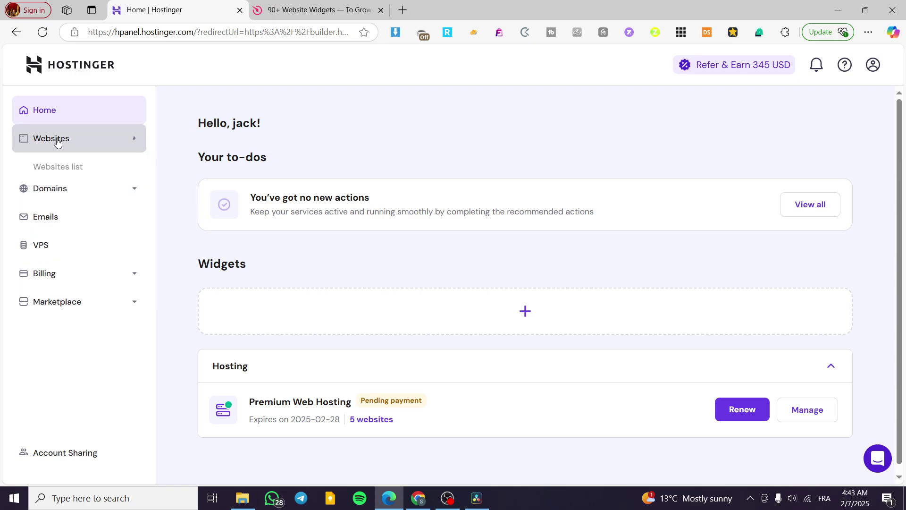
left_click(61, 172)
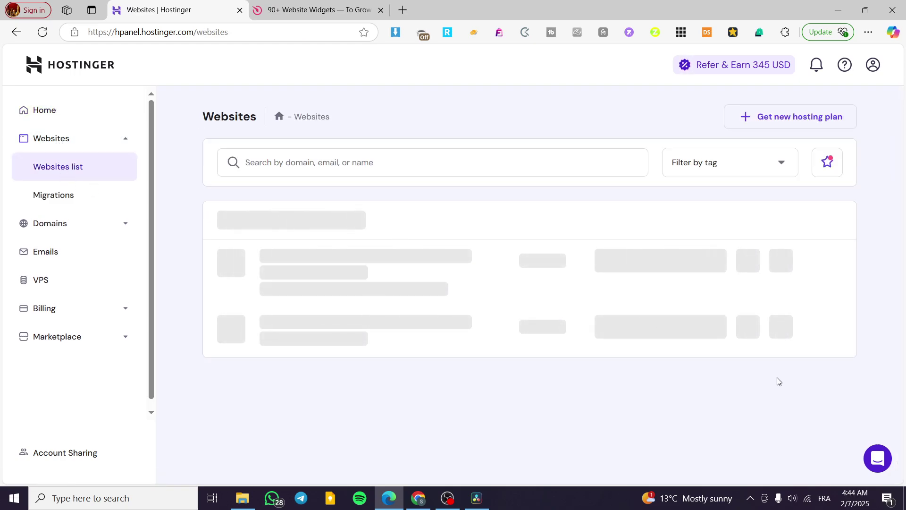
scroll(562, 297, "down", 1)
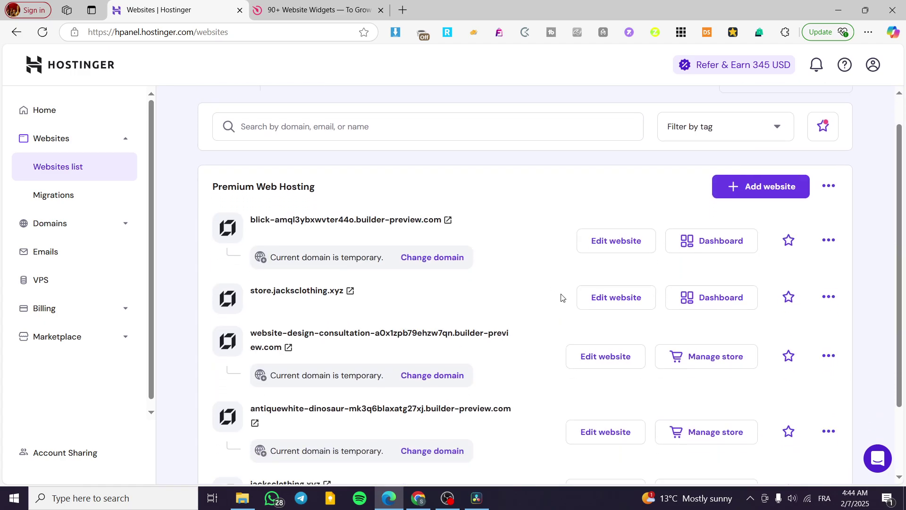
scroll(561, 297, "down", 1)
scroll(562, 298, "up", 2)
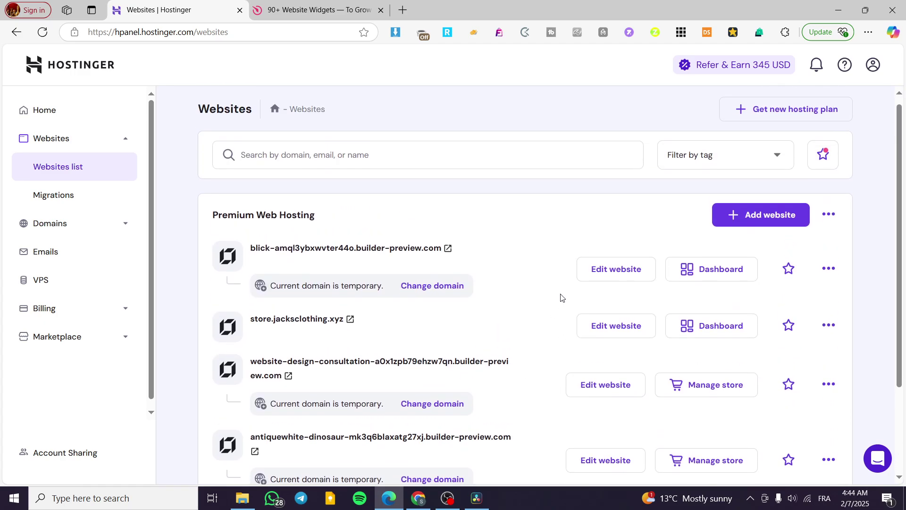
left_click(633, 275)
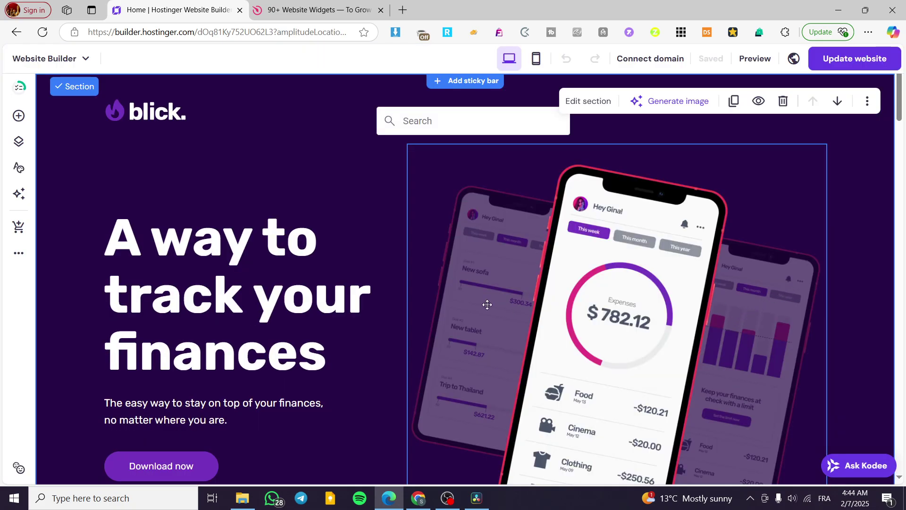
Step: Add the Testimonials section with two five-star reviews on a dark patterned background directly above the footer
scroll(778, 248, "down", 6)
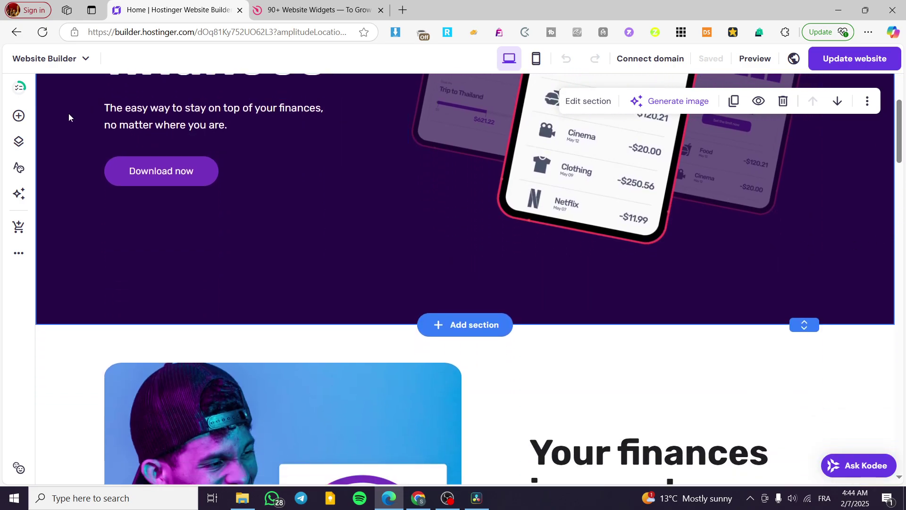
scroll(857, 160, "down", 15)
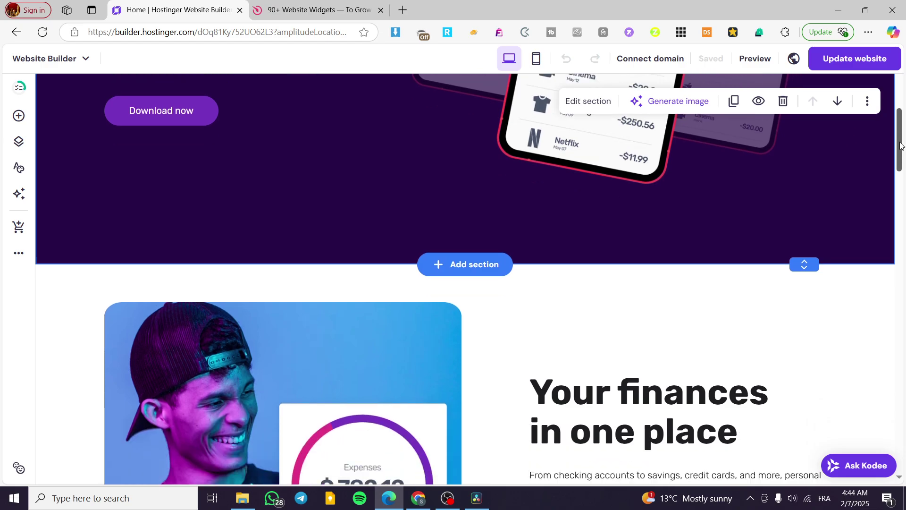
scroll(887, 262, "down", 20)
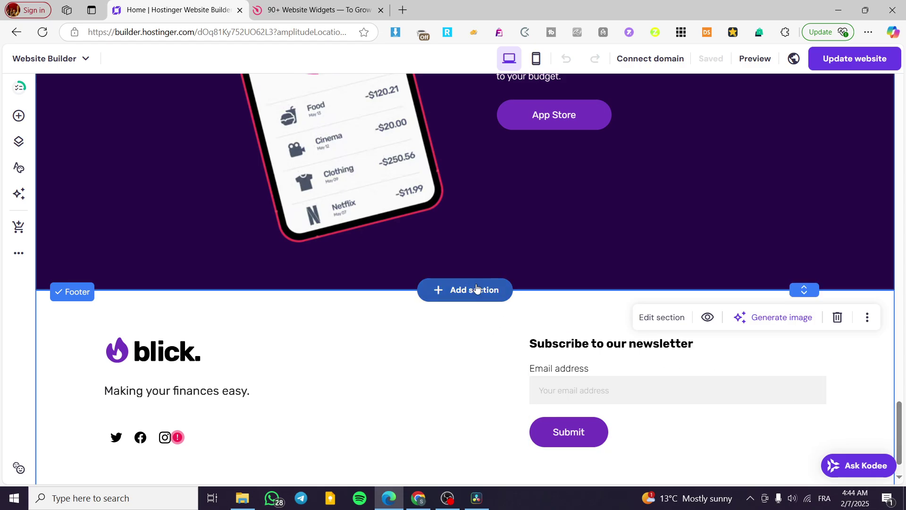
left_click(476, 289)
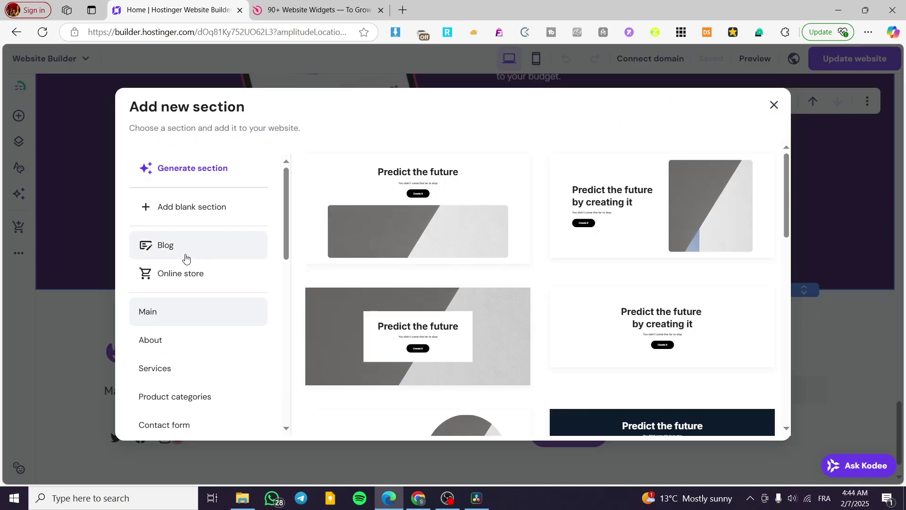
scroll(211, 269, "down", 5)
scroll(218, 256, "down", 4)
scroll(217, 256, "down", 1)
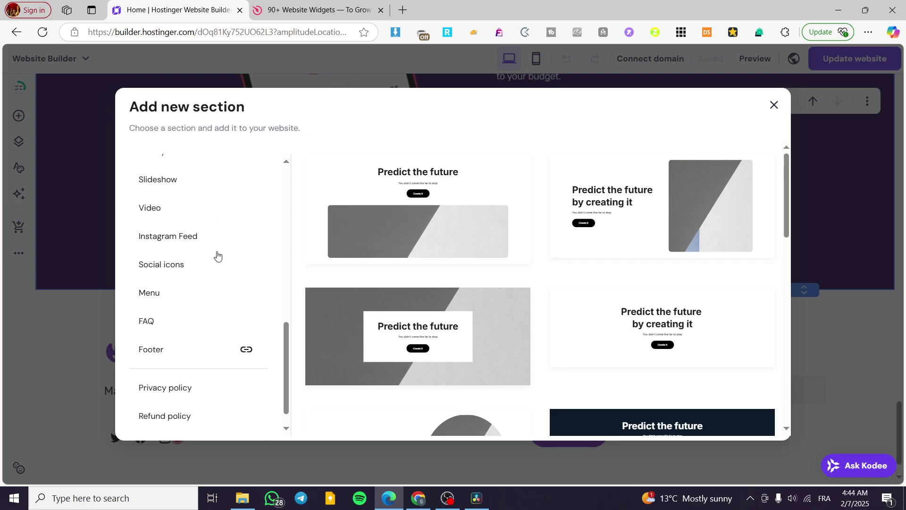
scroll(234, 274, "down", 1)
scroll(233, 274, "up", 3)
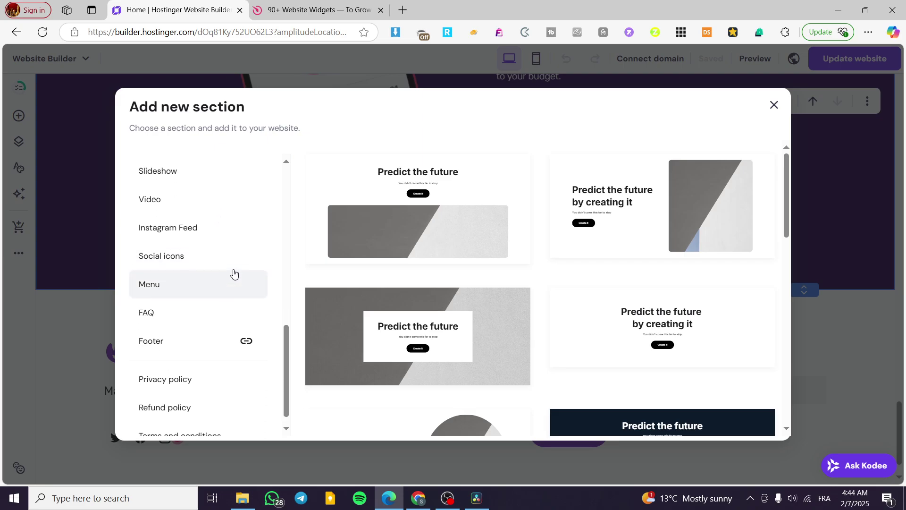
scroll(203, 254, "down", 2)
scroll(203, 254, "down", 1)
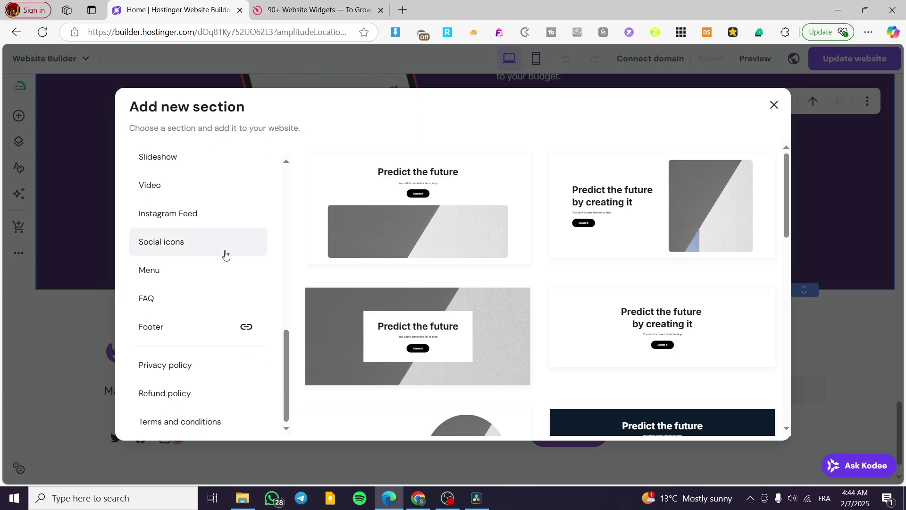
scroll(231, 269, "up", 6)
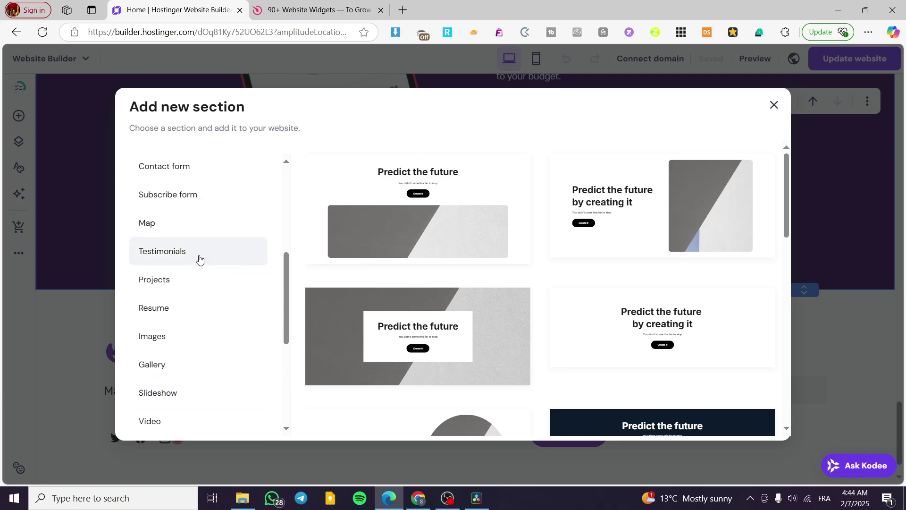
left_click(199, 257)
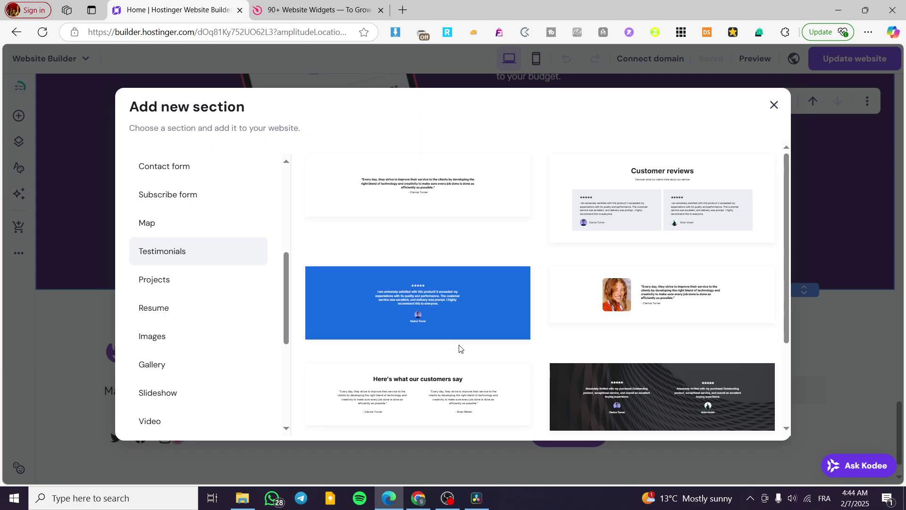
scroll(541, 184, "down", 3)
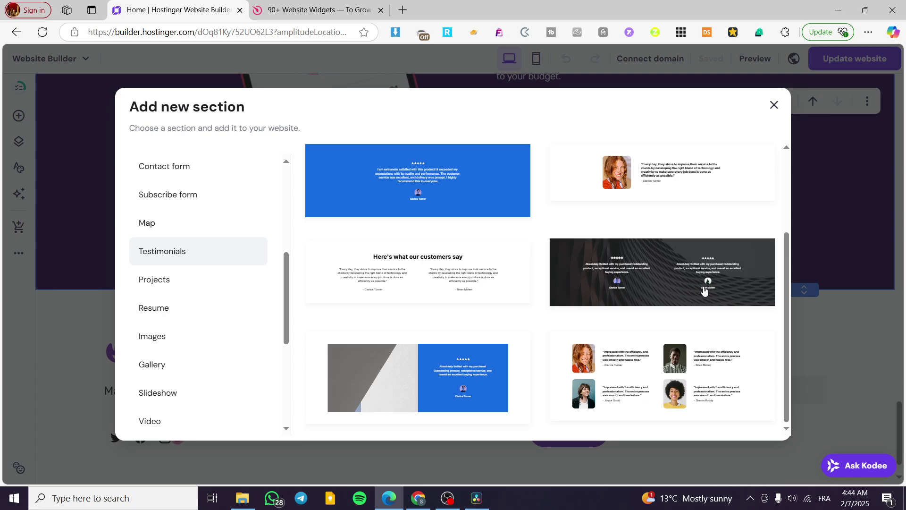
left_click(741, 285)
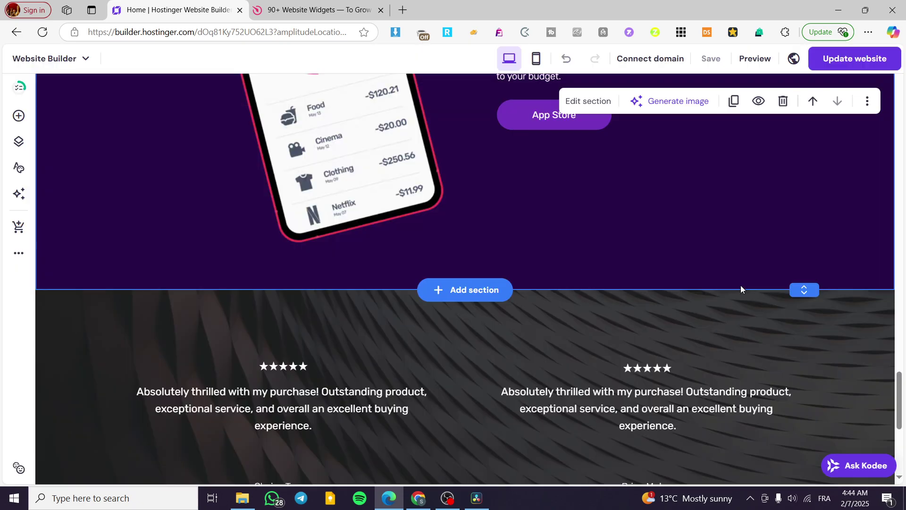
Step: Look at the background settings of the dark testimonials section and delete the section
left_click(608, 163)
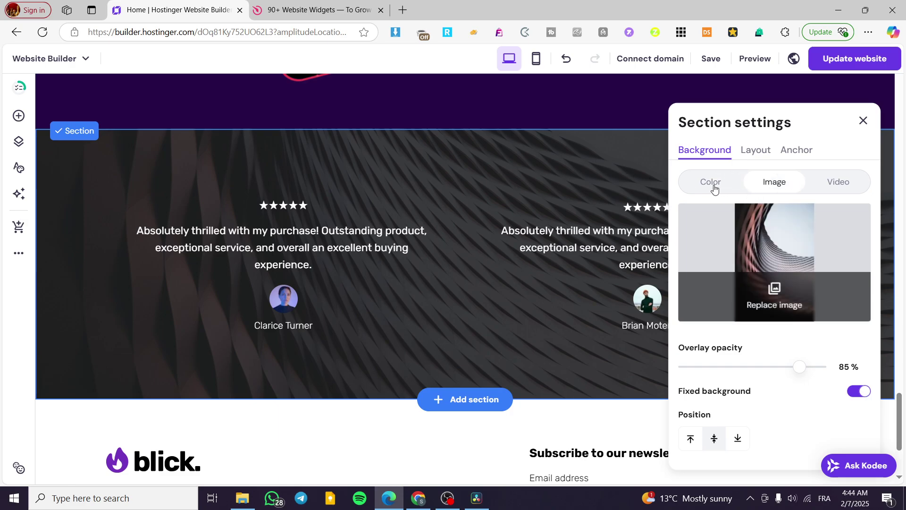
left_click(862, 121)
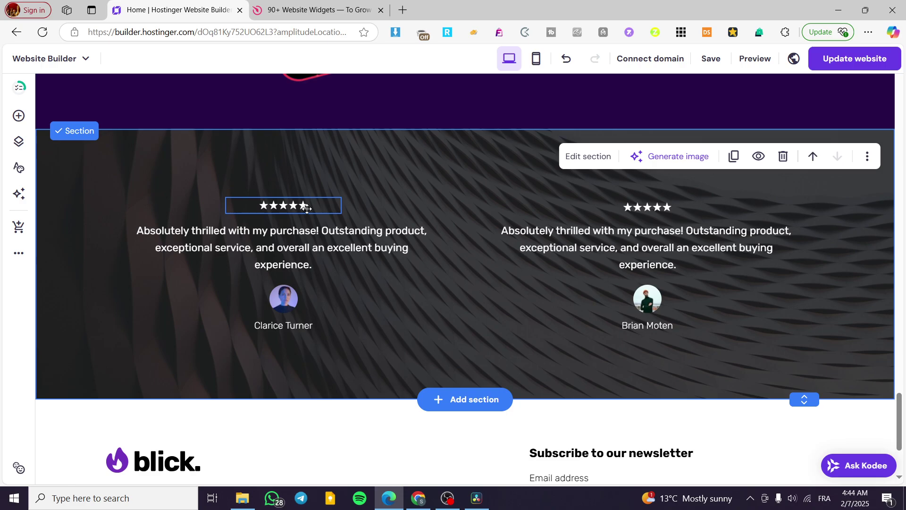
left_click(795, 163)
Step: Add a blank section to the home page directly above the footer
left_click(463, 248)
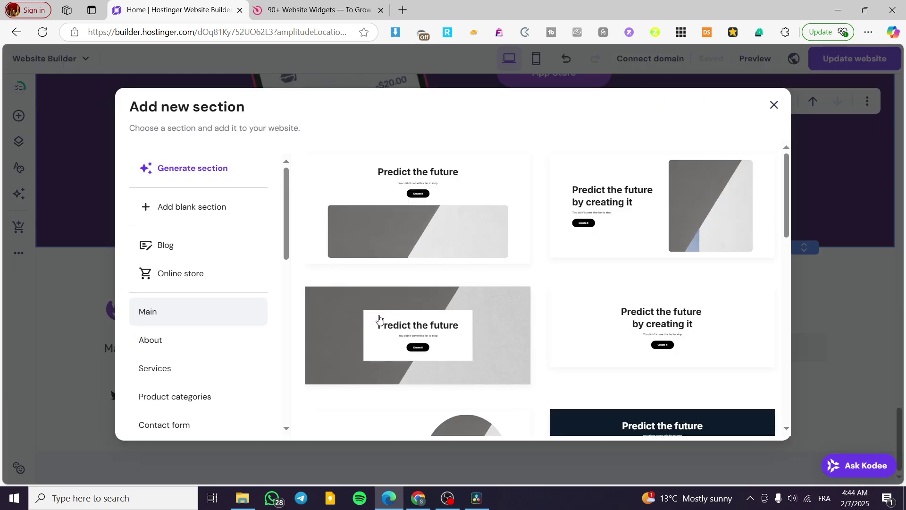
left_click(199, 217)
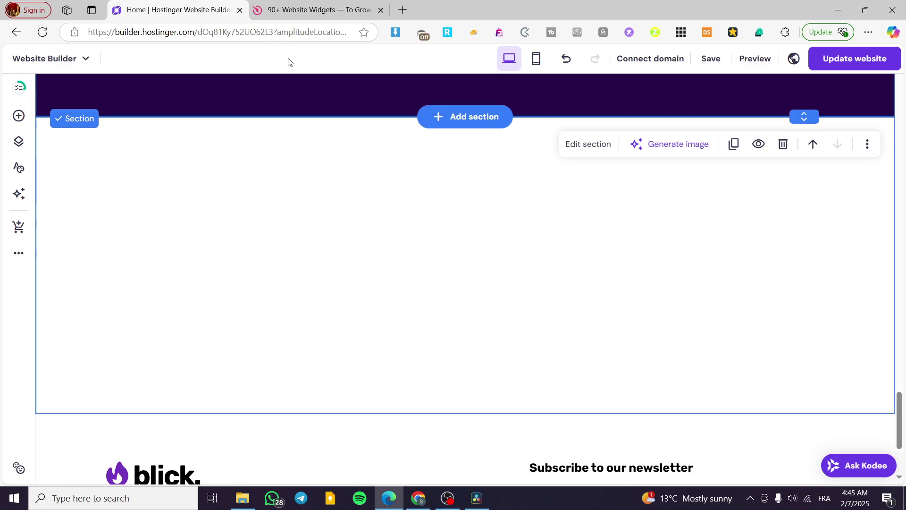
Step: Switch to the Elfsight website and open the Testimonials Slider page from its Reviews widgets
left_click(291, 15)
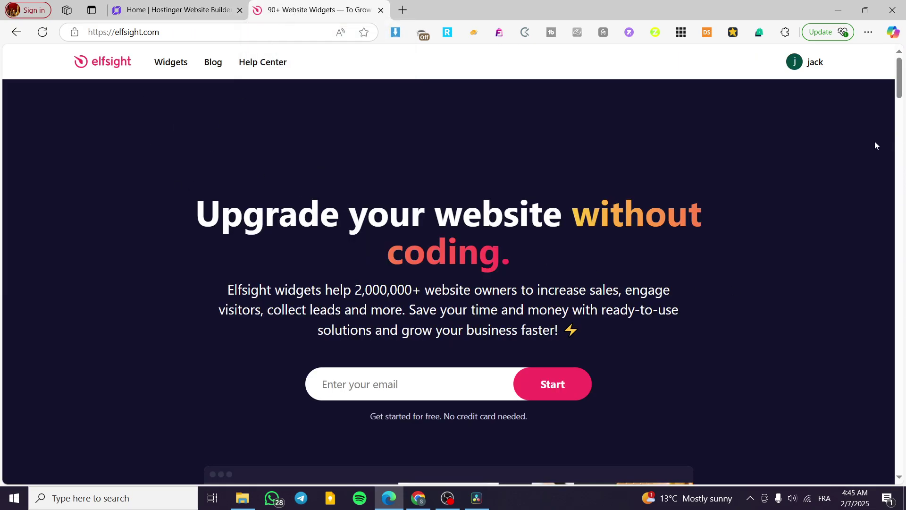
mouse_move(177, 69)
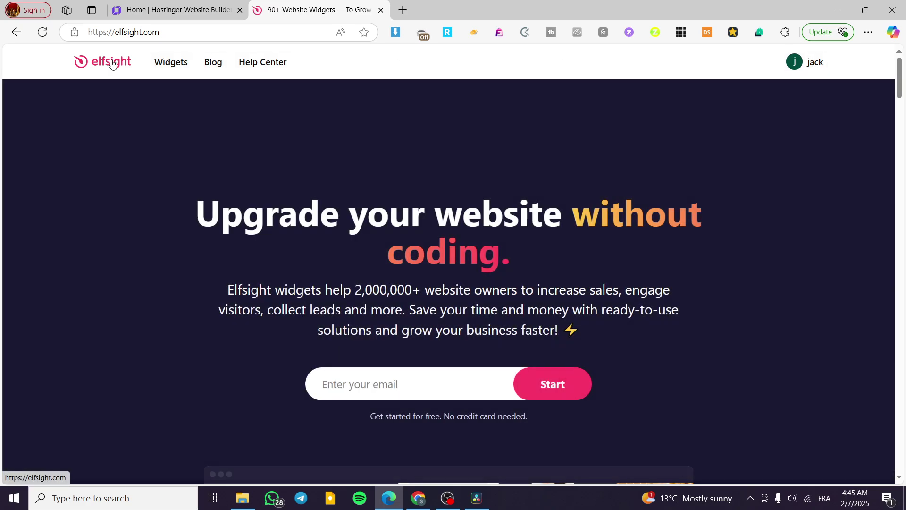
left_click_drag(115, 33, 160, 34)
left_click(420, 111)
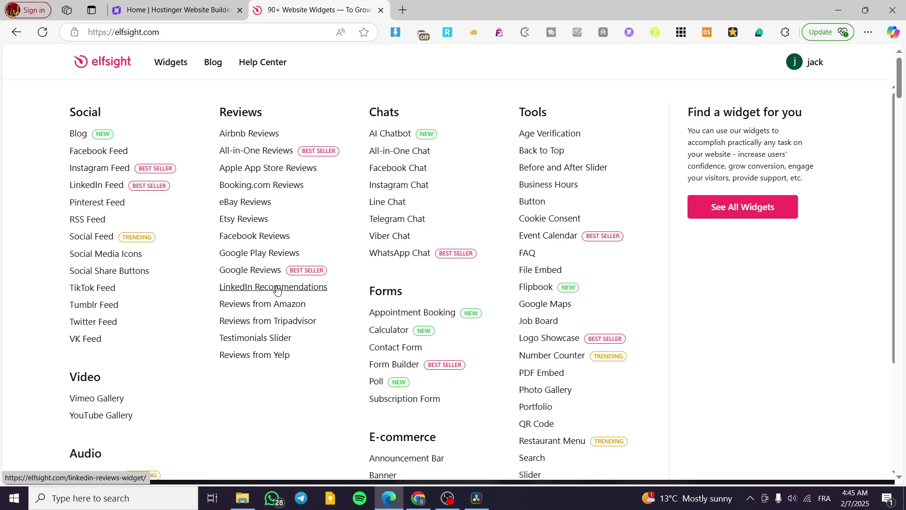
left_click(258, 347)
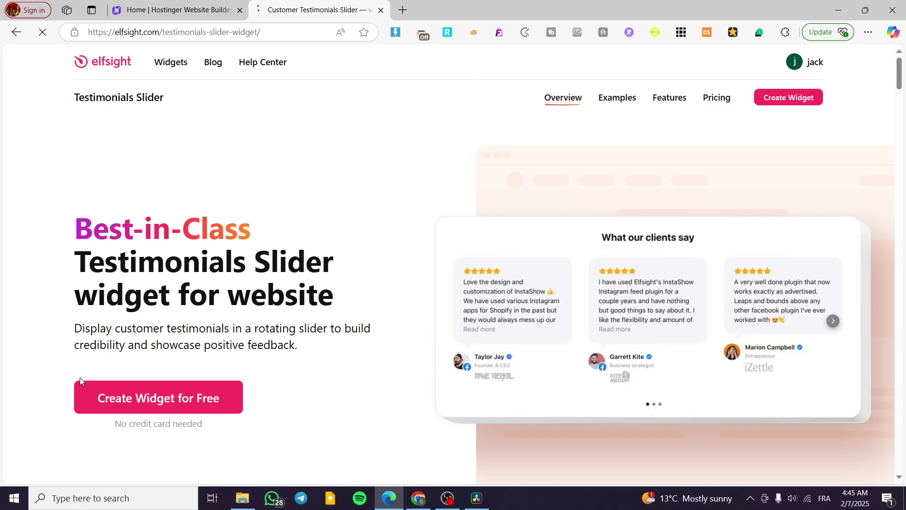
Step: Start creating the Testimonials Slider widget and open the existing widget in the Elfsight editor
left_click(118, 405)
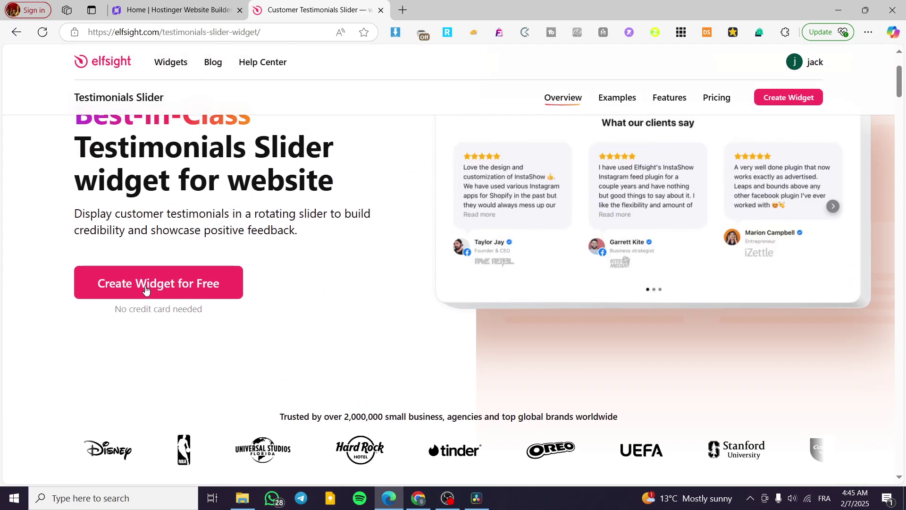
left_click(146, 287)
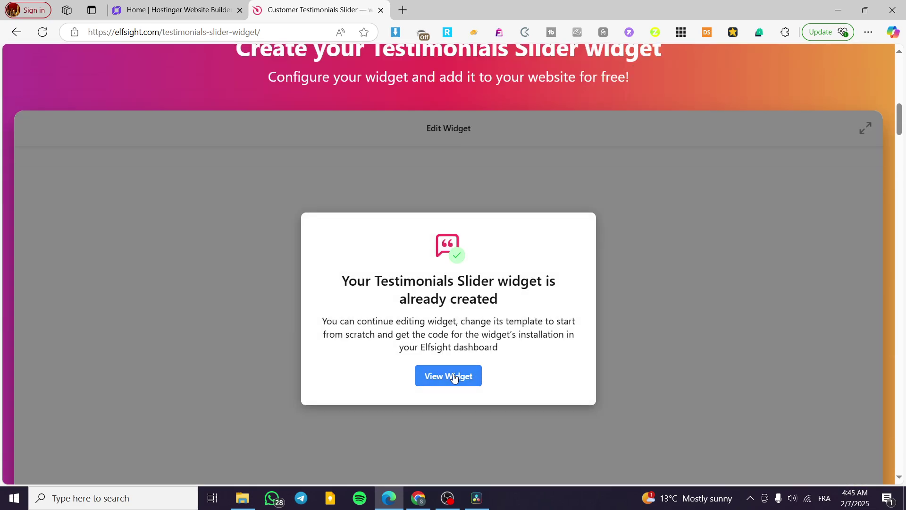
left_click(453, 377)
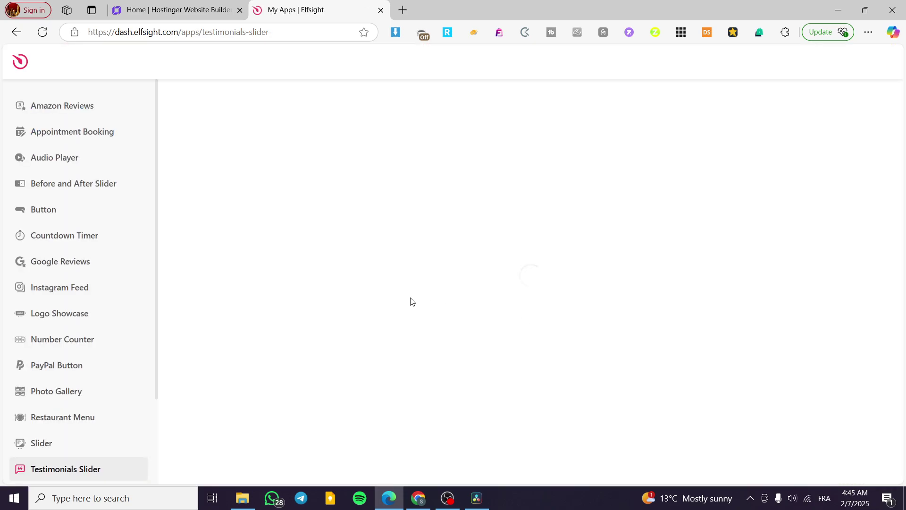
left_click(401, 313)
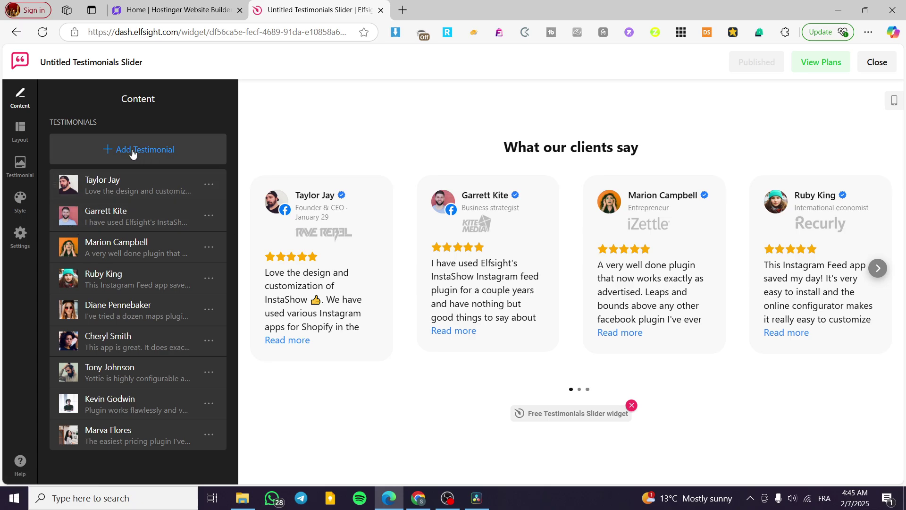
Step: Examine the first testimonial's text, star rating, reviewer details, links, logo and photo options, and return to the testimonials list
left_click(151, 184)
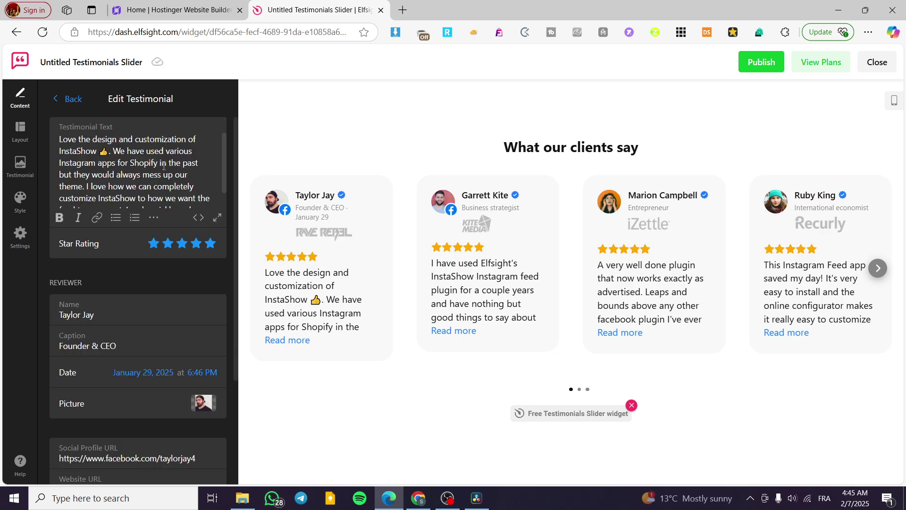
left_click(196, 244)
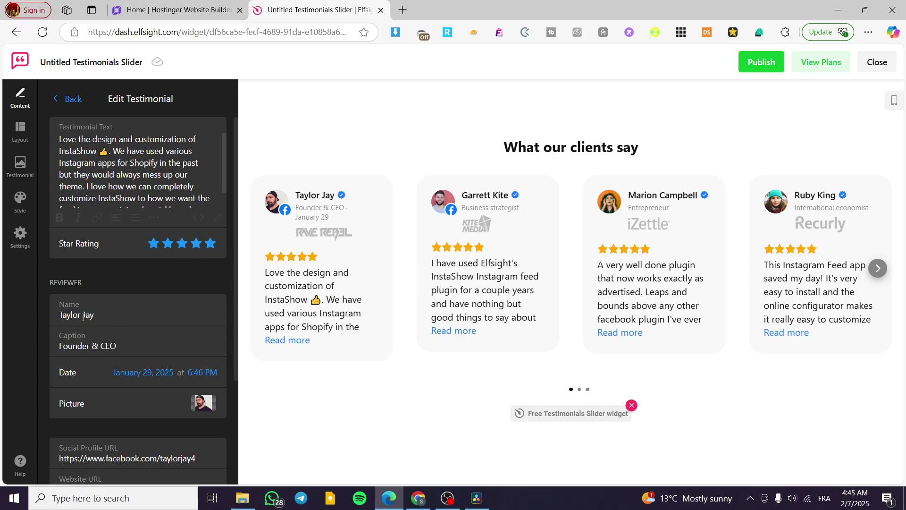
scroll(223, 282, "down", 1)
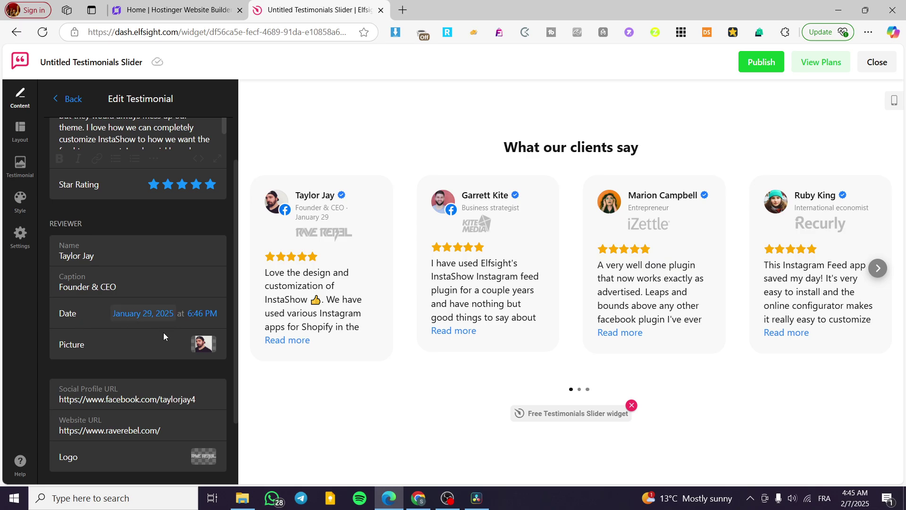
scroll(167, 380, "down", 2)
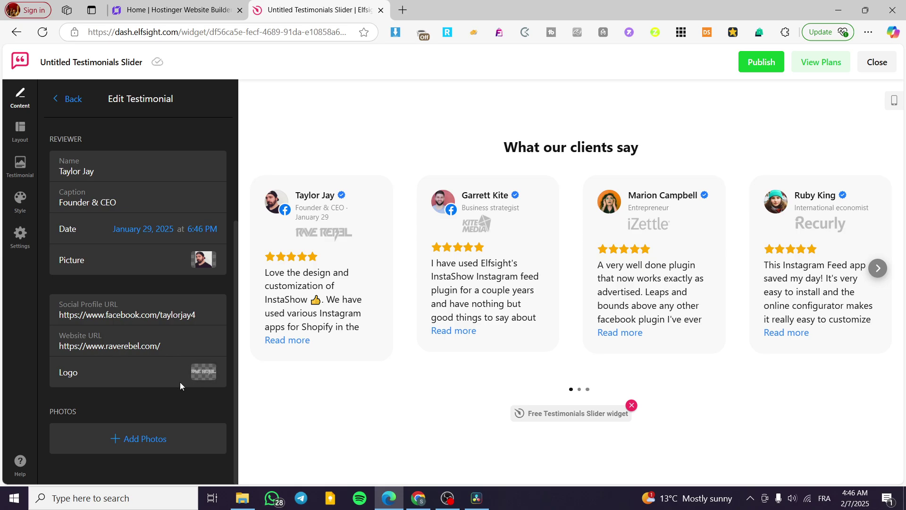
scroll(170, 442, "up", 3)
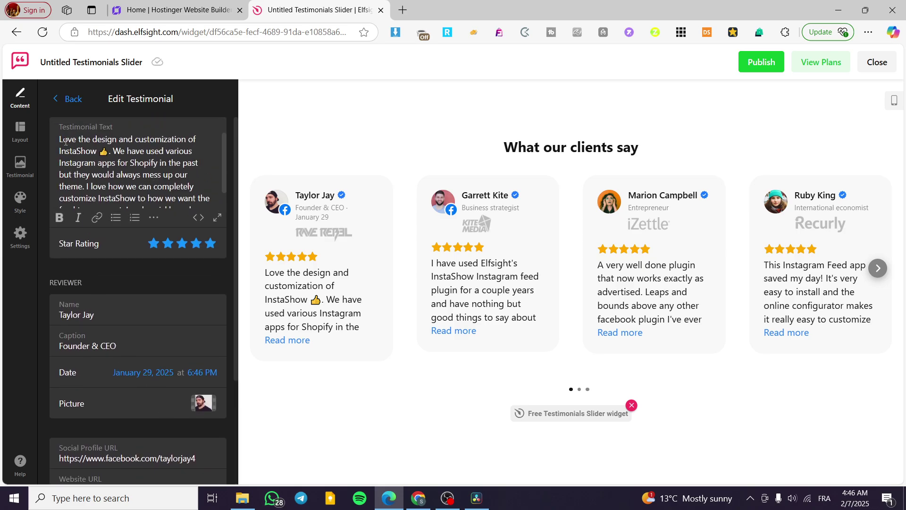
left_click(70, 109)
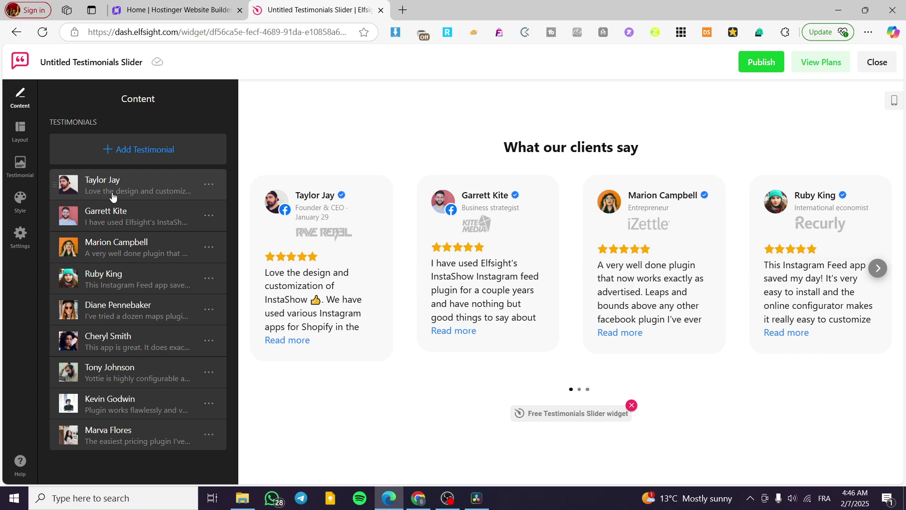
Step: Examine the second testimonial's details, preview the carousel's next cards, and look over the blank form for adding a testimonial
left_click(103, 218)
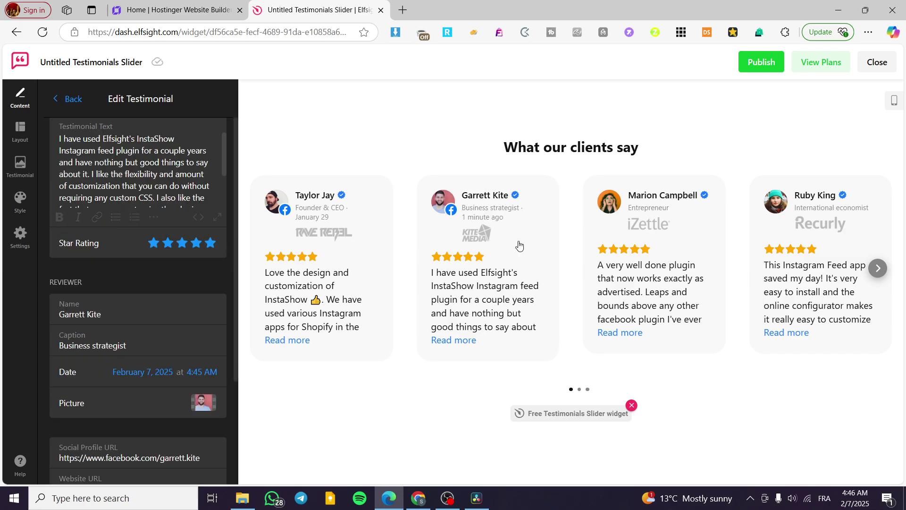
left_click(881, 270)
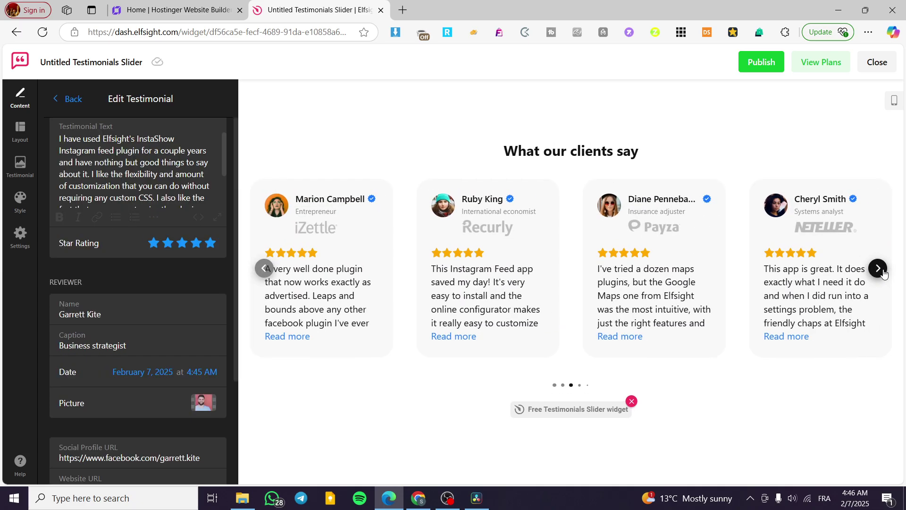
left_click(57, 98)
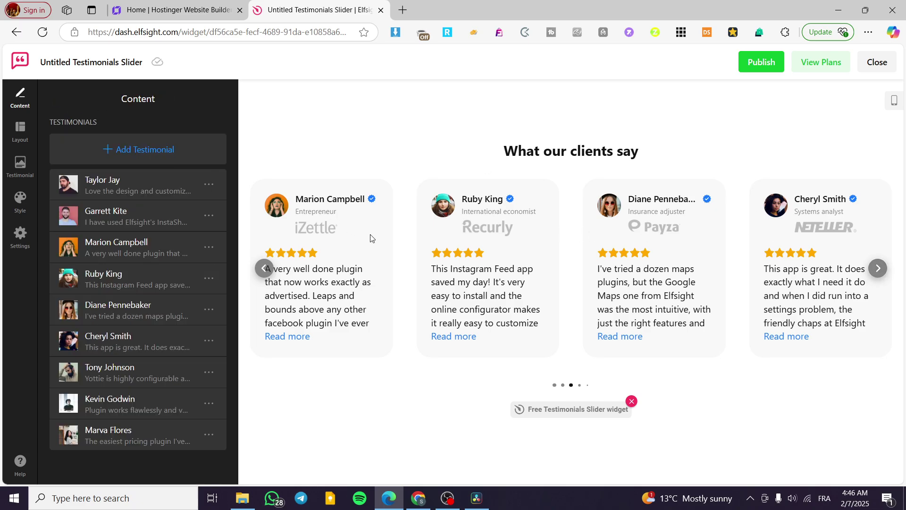
left_click(152, 150)
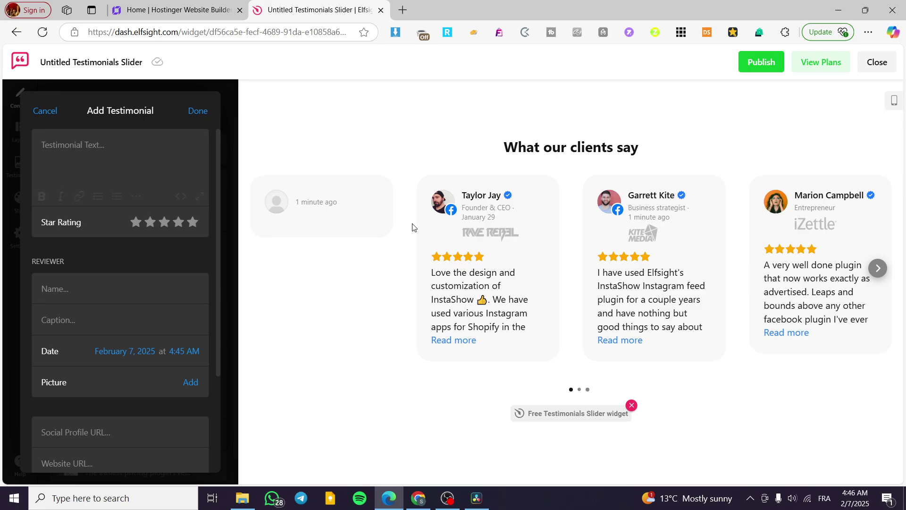
left_click(44, 111)
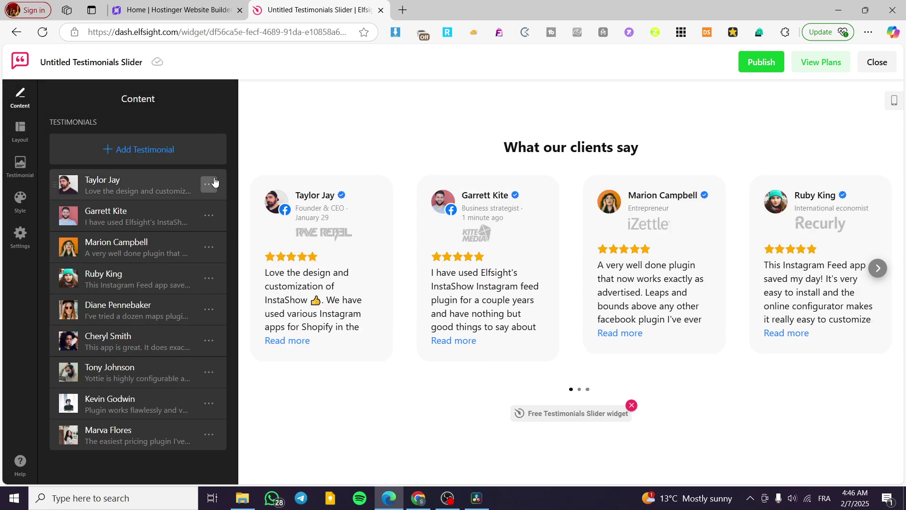
Step: Try the Slider layout for the testimonials widget and switch back to the Carousel layout
left_click(21, 126)
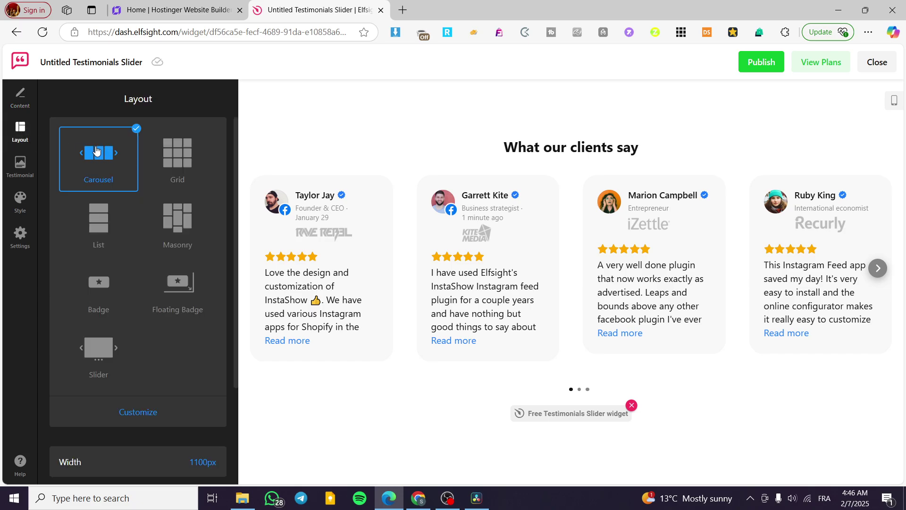
left_click(98, 351)
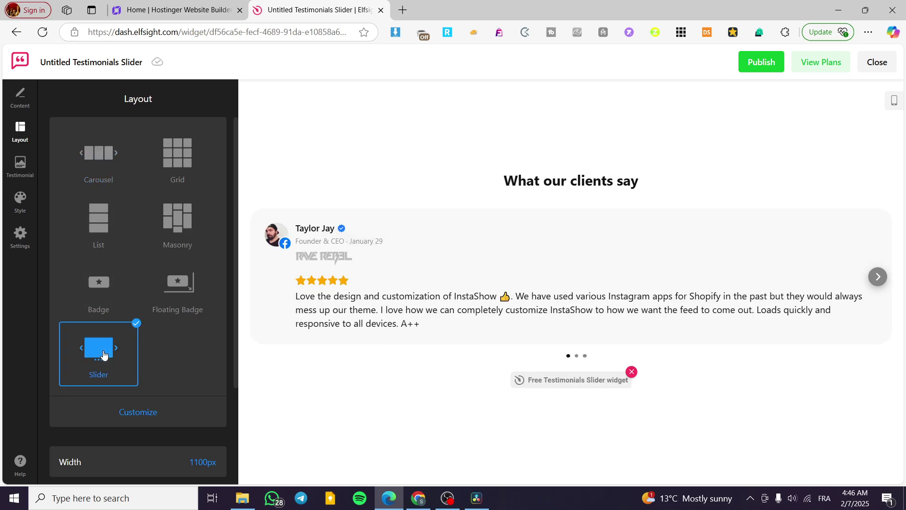
left_click(80, 164)
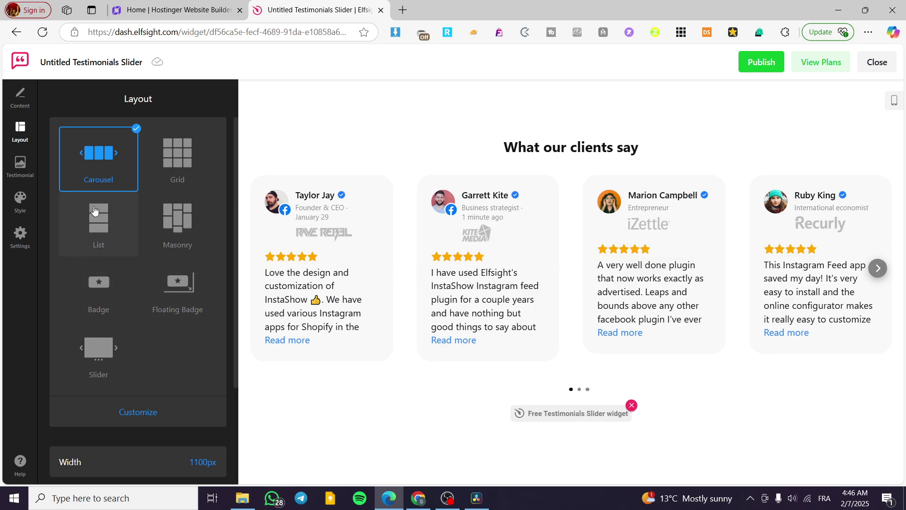
Step: Examine the testimonial display options for reviewer name, badge, picture, caption, date, rating, images, social profile URL and logo
left_click(28, 174)
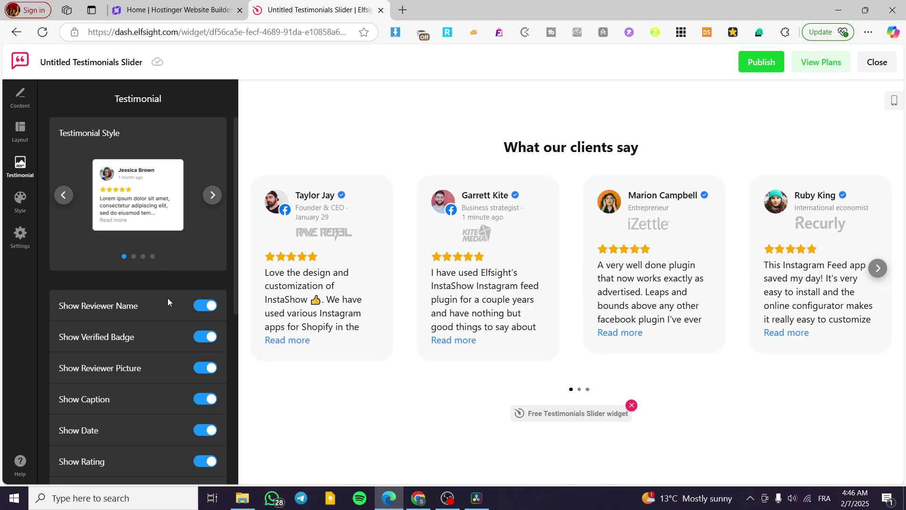
scroll(168, 291, "down", 2)
scroll(152, 277, "down", 1)
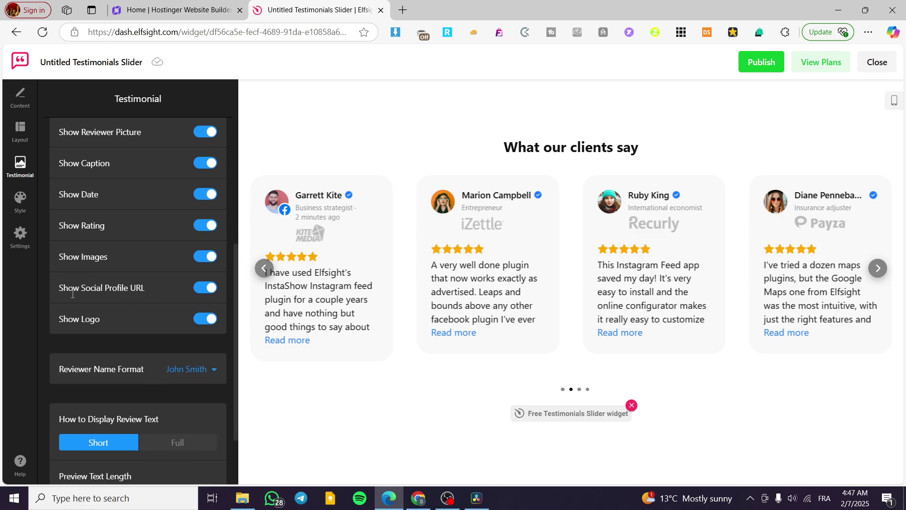
scroll(118, 288, "up", 3)
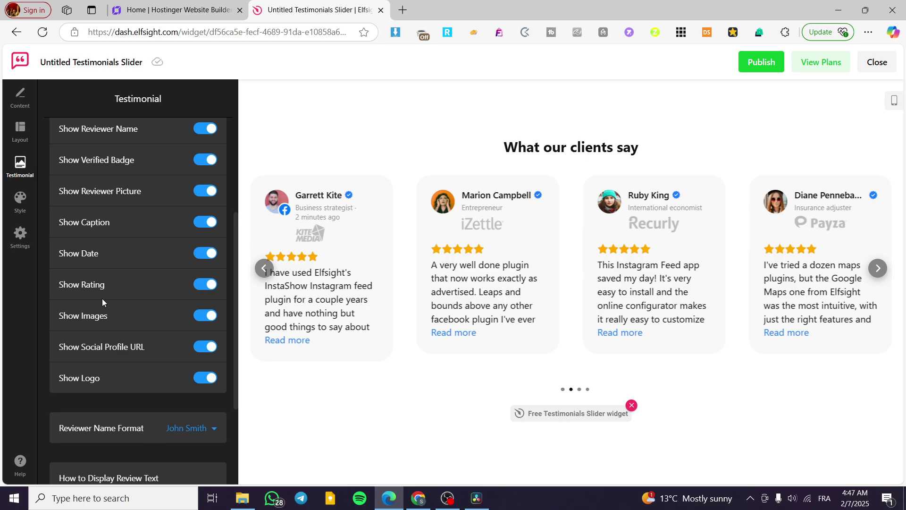
scroll(89, 291, "up", 2)
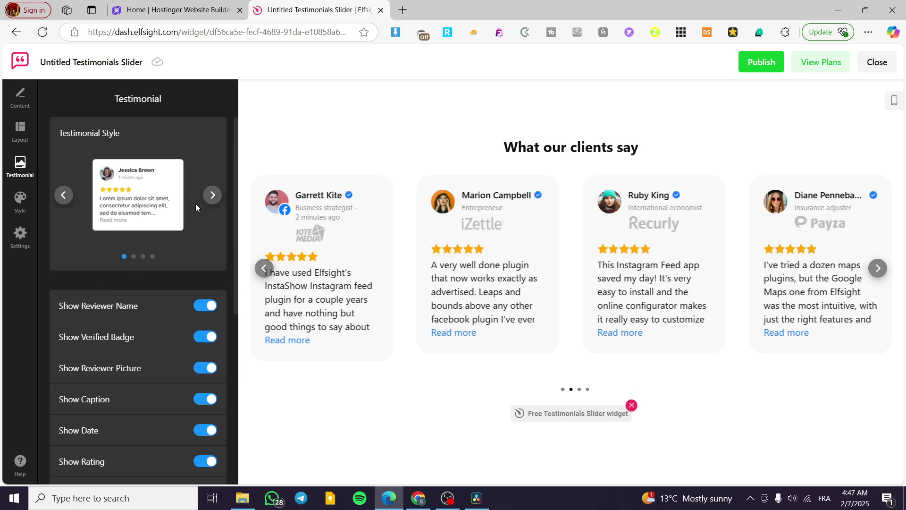
Step: Cycle through the available testimonial card styles and return to the first one
left_click(211, 195)
left_click(211, 195)
left_click(210, 195)
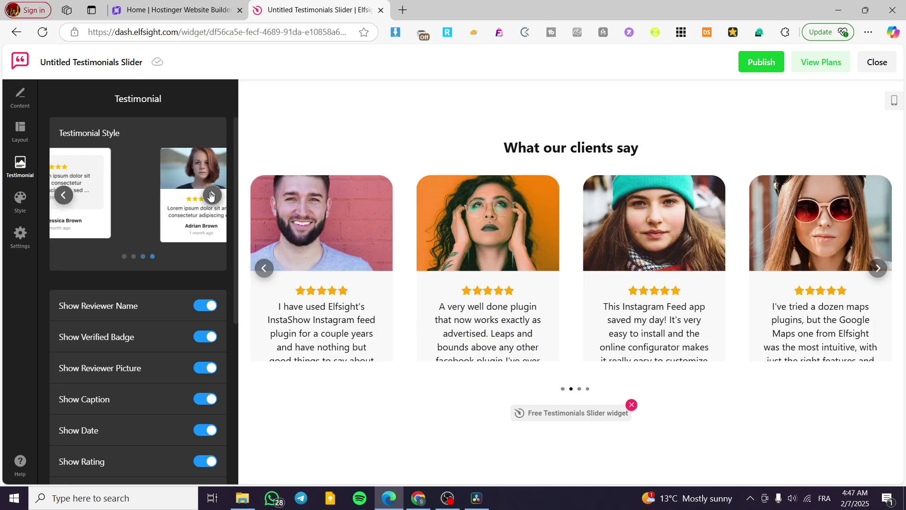
left_click(211, 195)
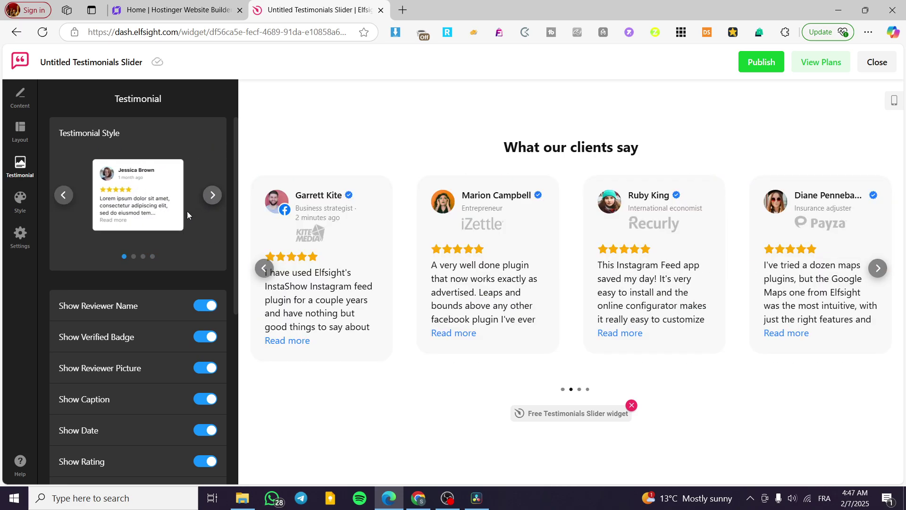
Step: Try displaying the review text as Full and set it back to Short
scroll(120, 271, "down", 7)
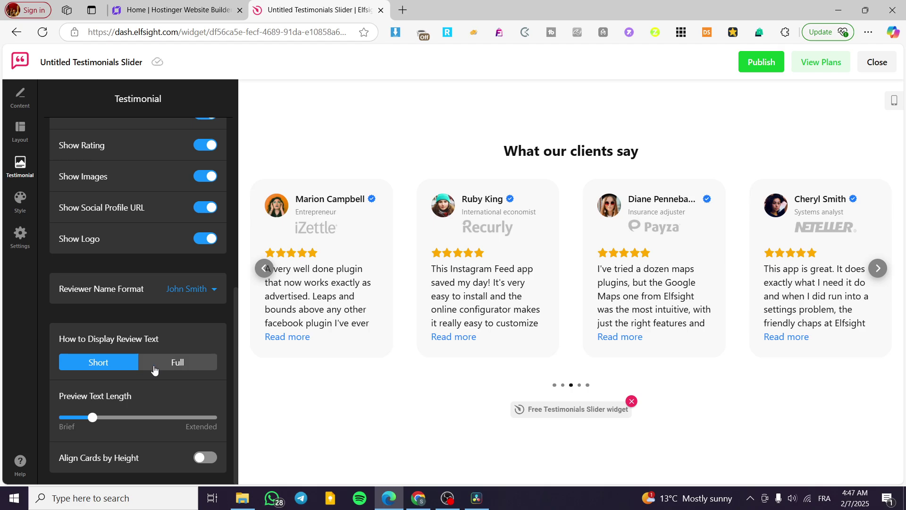
left_click(204, 363)
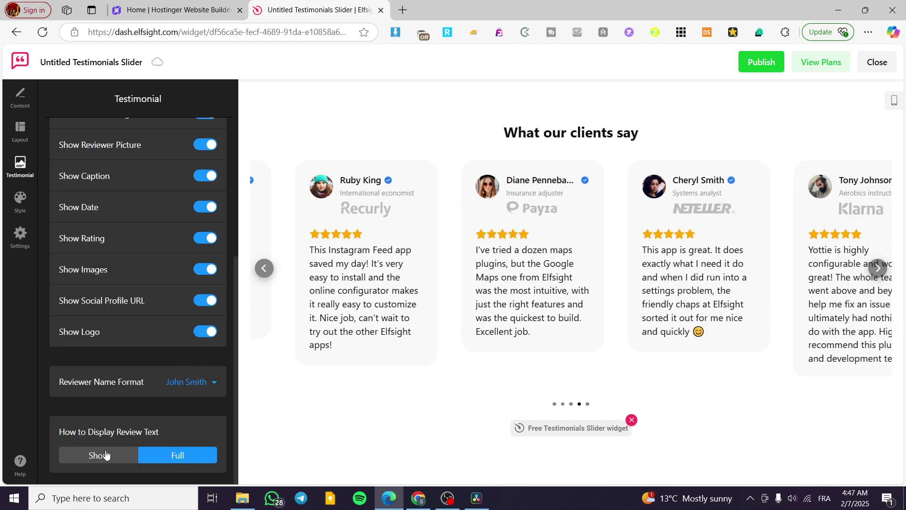
left_click(98, 454)
Step: Try the Dark color scheme on the widget and restore the Light scheme
left_click(18, 198)
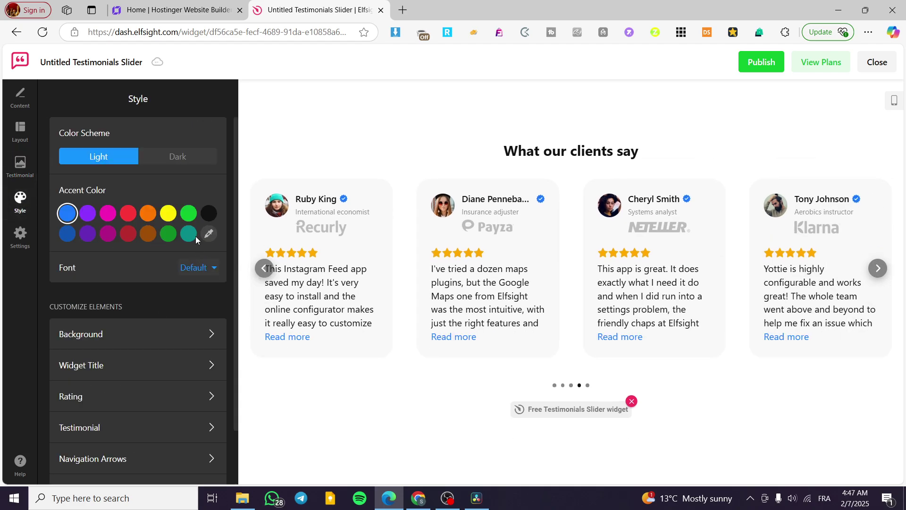
left_click(163, 157)
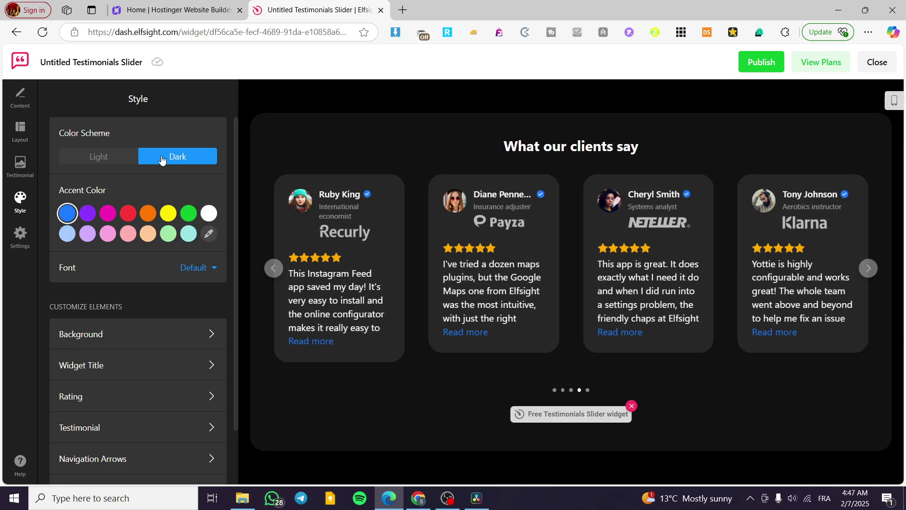
left_click(97, 158)
Step: Examine the widget's customizable style elements and its general language, sorting and link settings
scroll(136, 329, "down", 1)
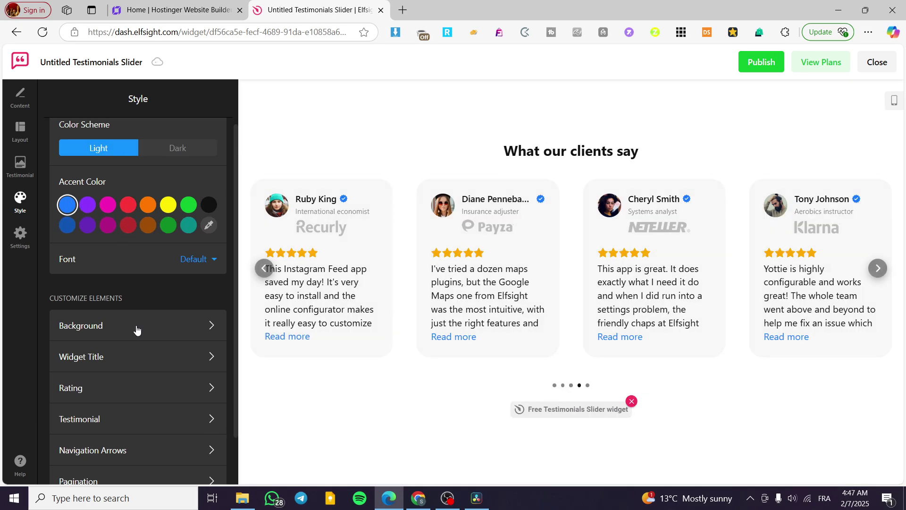
scroll(137, 329, "down", 2)
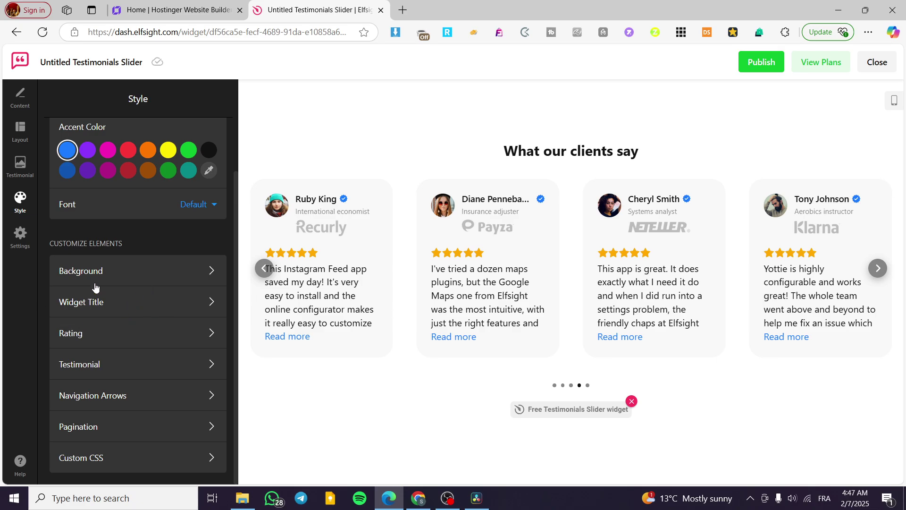
left_click(20, 236)
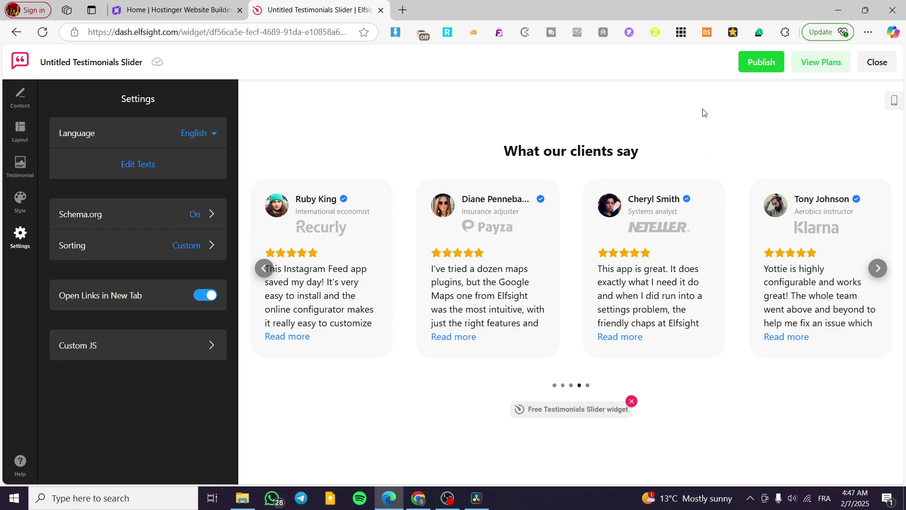
Step: Publish the Testimonials Slider widget, close its editor and copy its embed code
left_click(762, 60)
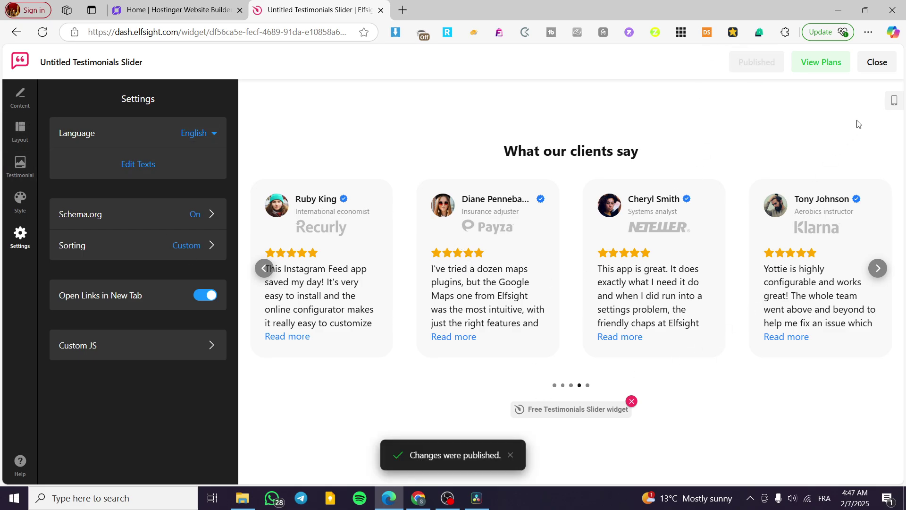
left_click(884, 70)
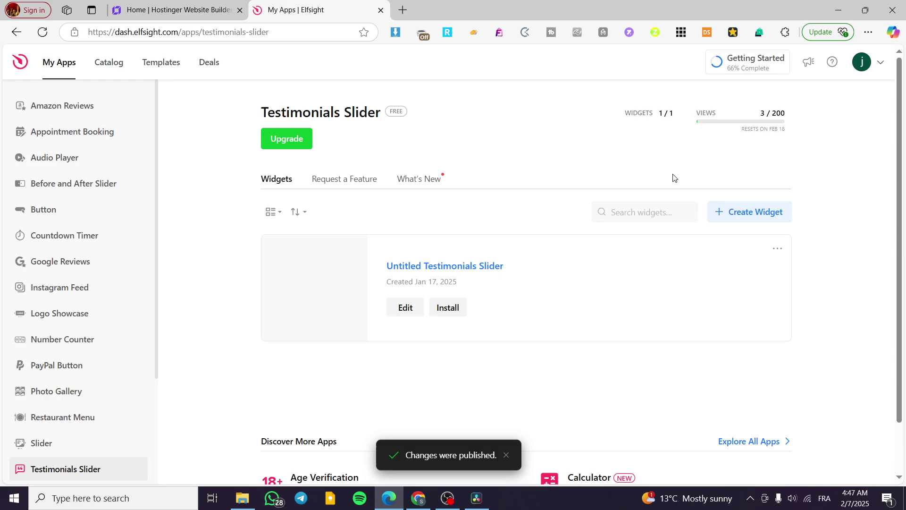
left_click(455, 309)
left_click(634, 170)
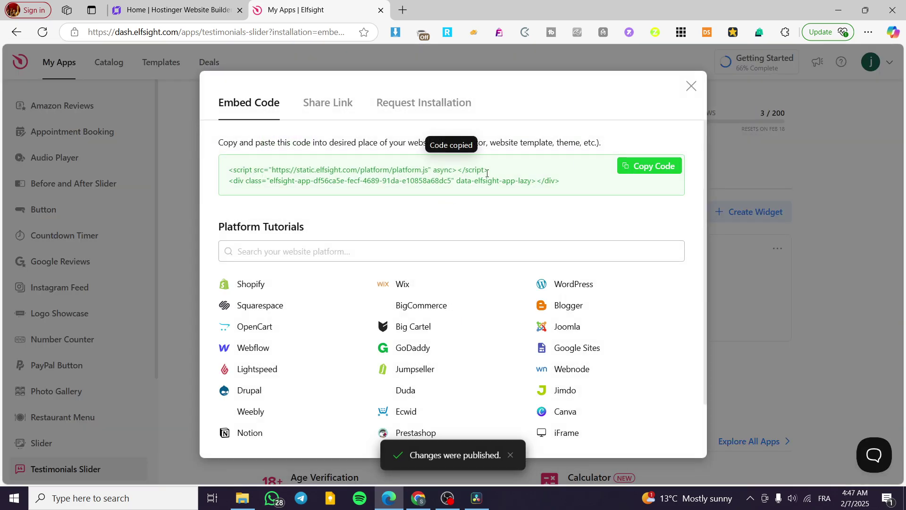
Step: Switch to the Hostinger Website Builder and place an Embed code element in the blank section above the footer
left_click(181, 10)
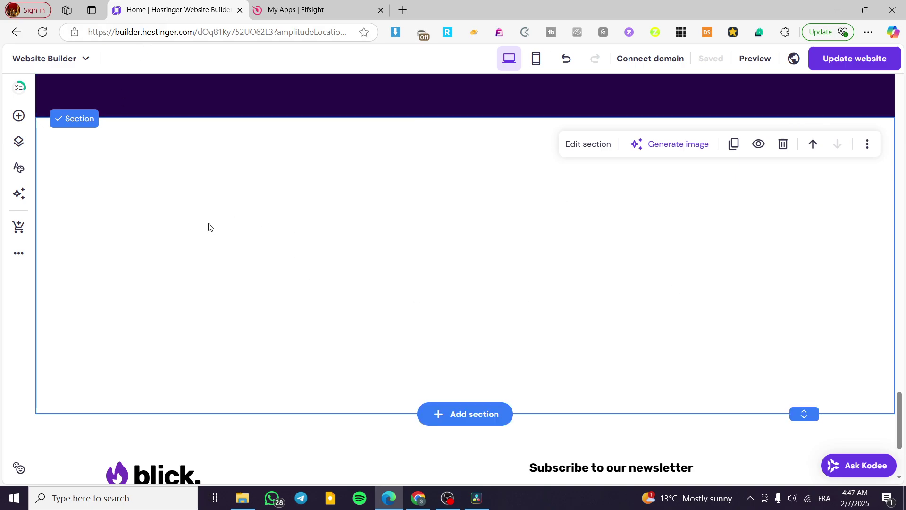
left_click(19, 115)
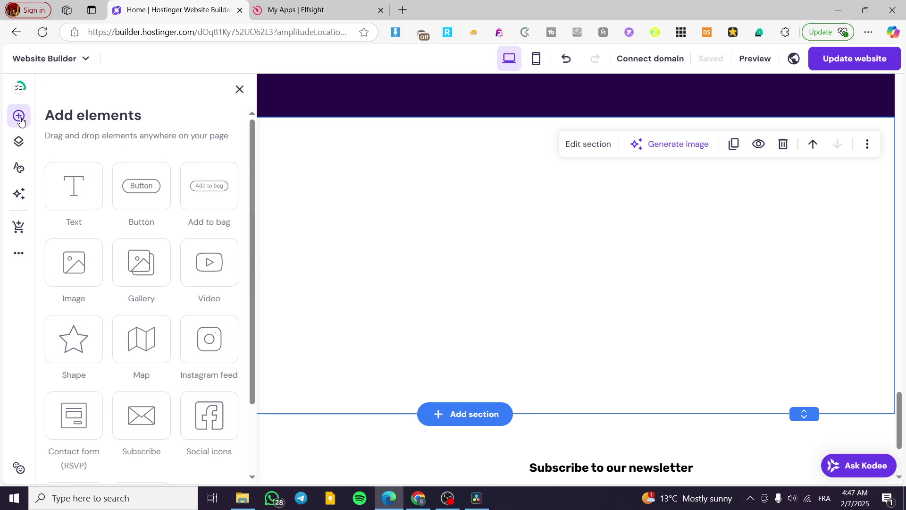
scroll(139, 378, "down", 2)
left_click_drag(72, 418, 382, 251)
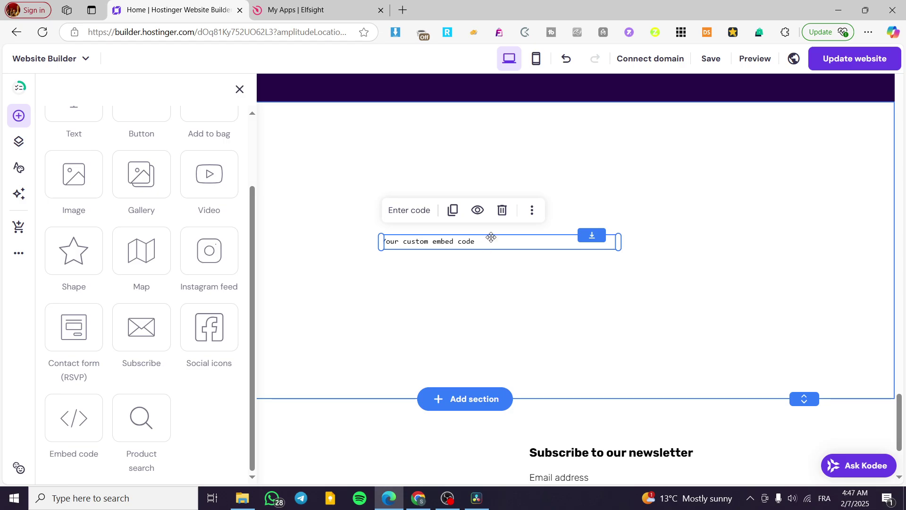
Step: Replace the embed element's placeholder code with the copied Elfsight widget code and embed it
double_click(488, 240)
triple_click(642, 219)
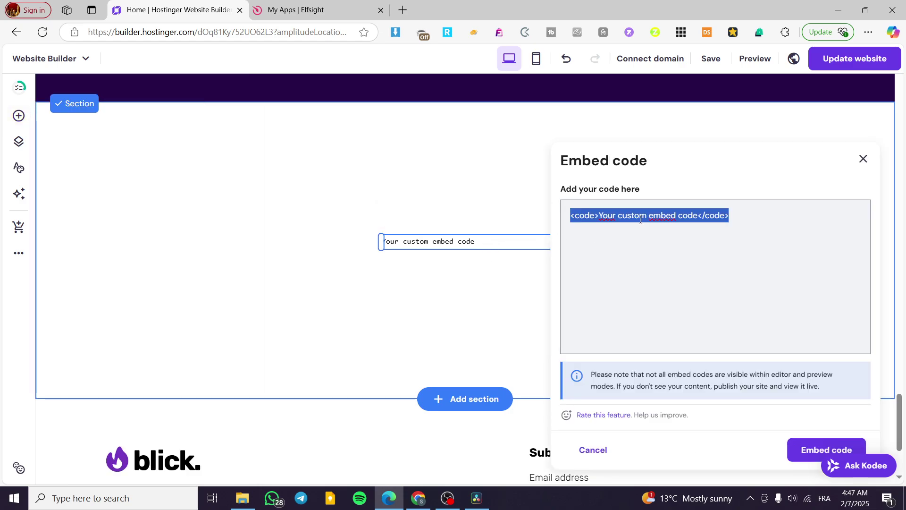
key("BackSpace")
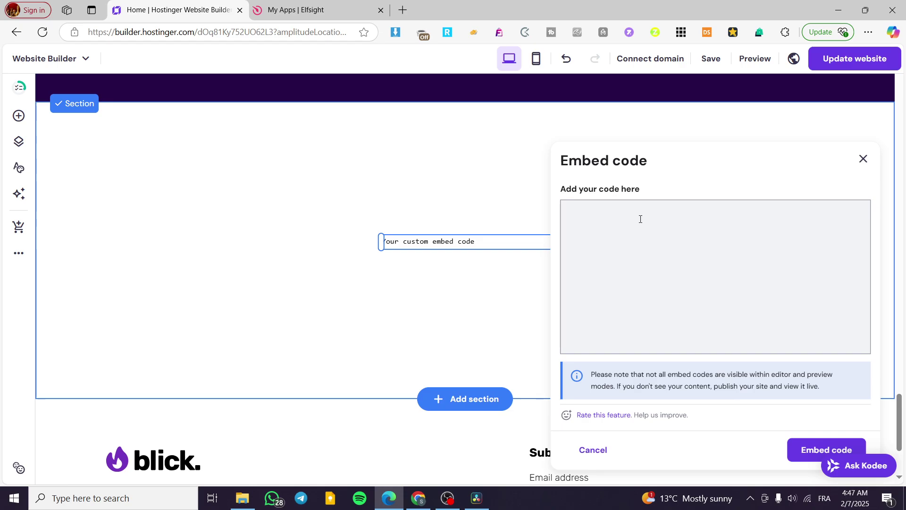
key("ctrl+v")
left_click(802, 443)
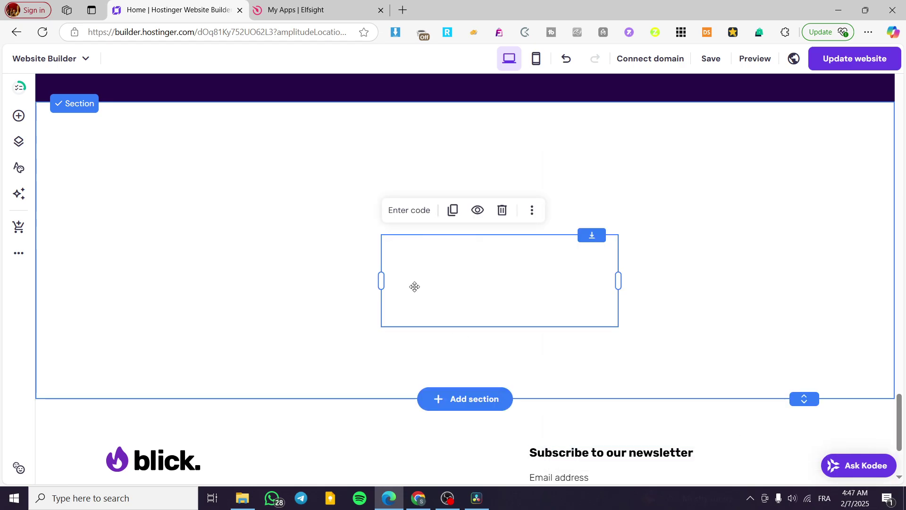
Step: Move the embedded testimonials widget to the section's left content margin and widen it to the right content margin
left_click_drag(415, 285, 136, 220)
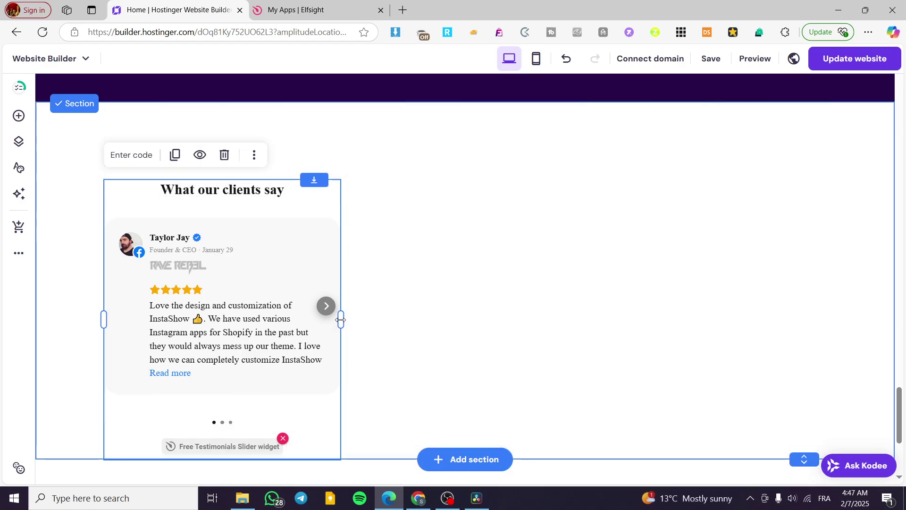
left_click_drag(340, 317, 844, 309)
left_click(849, 304)
scroll(625, 275, "down", 3)
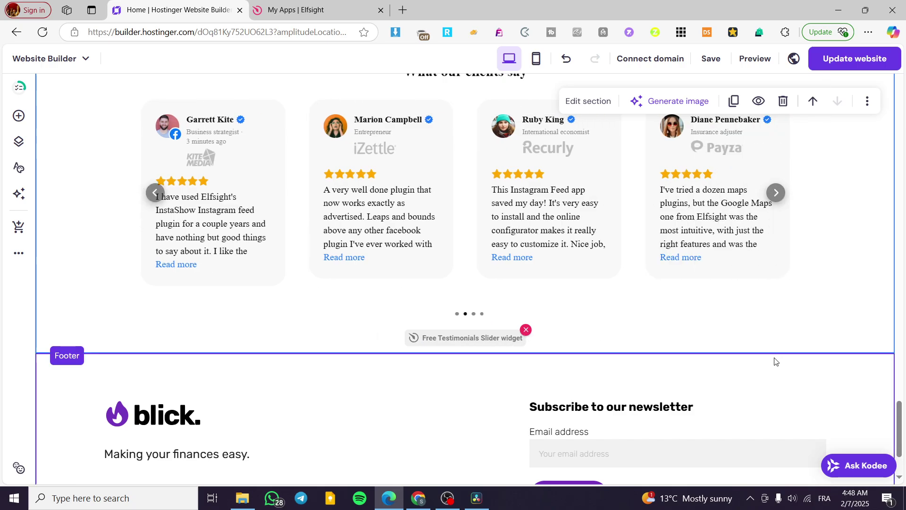
scroll(886, 257, "up", 5)
scroll(657, 278, "down", 4)
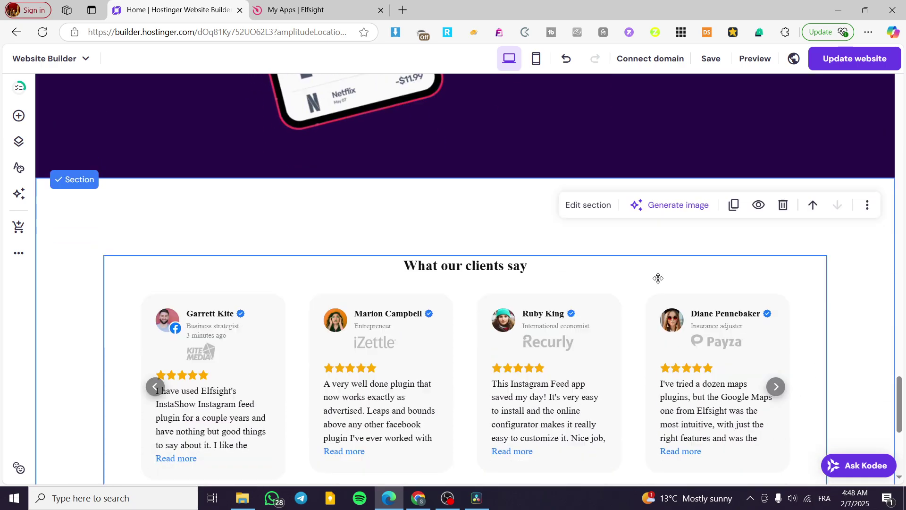